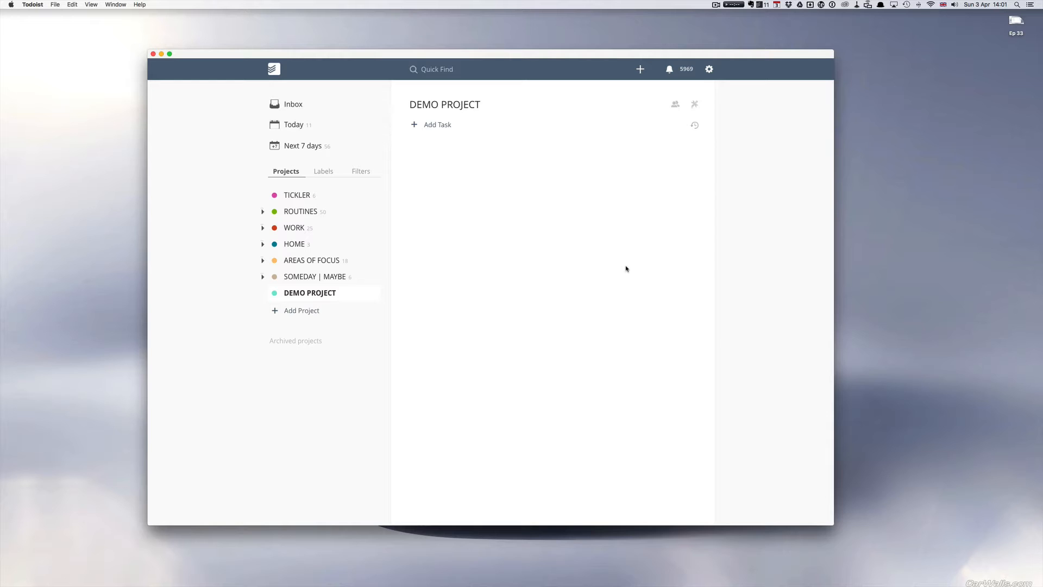
# Step: Enter a new task in DEMO PROJECT reading "* !!REMEMBER!! April is active April", keeping April as plain text instead of a date
pyautogui.click(437, 126)
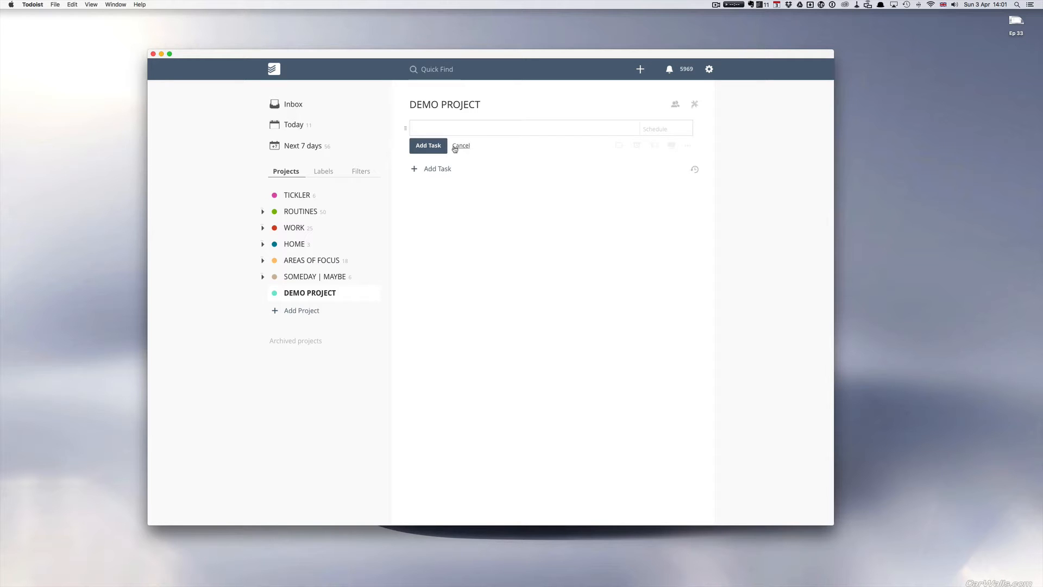
pyautogui.write('*')
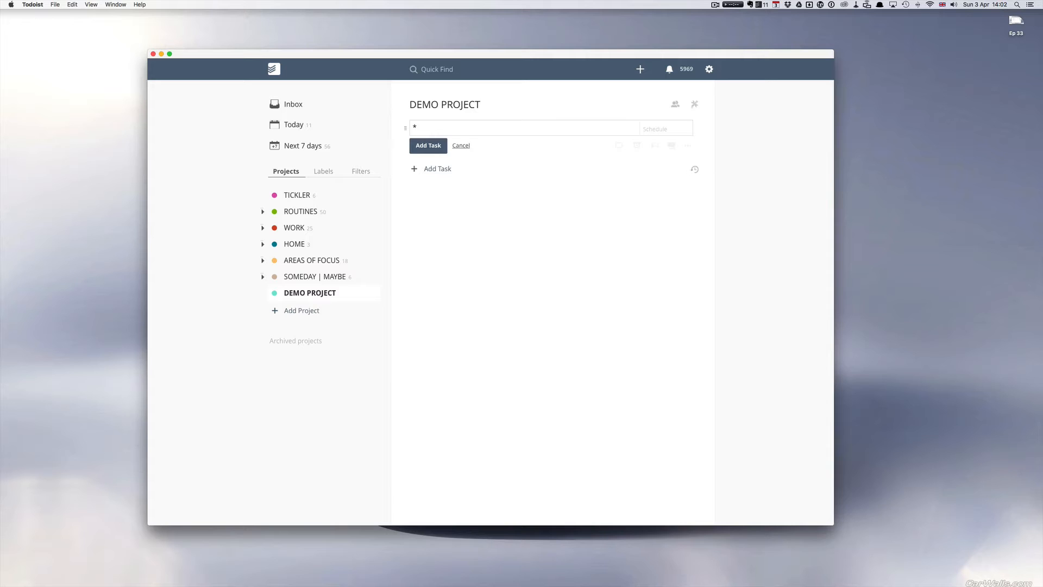
pyautogui.write('!!')
pyautogui.write('REMEMBER!! April is ac')
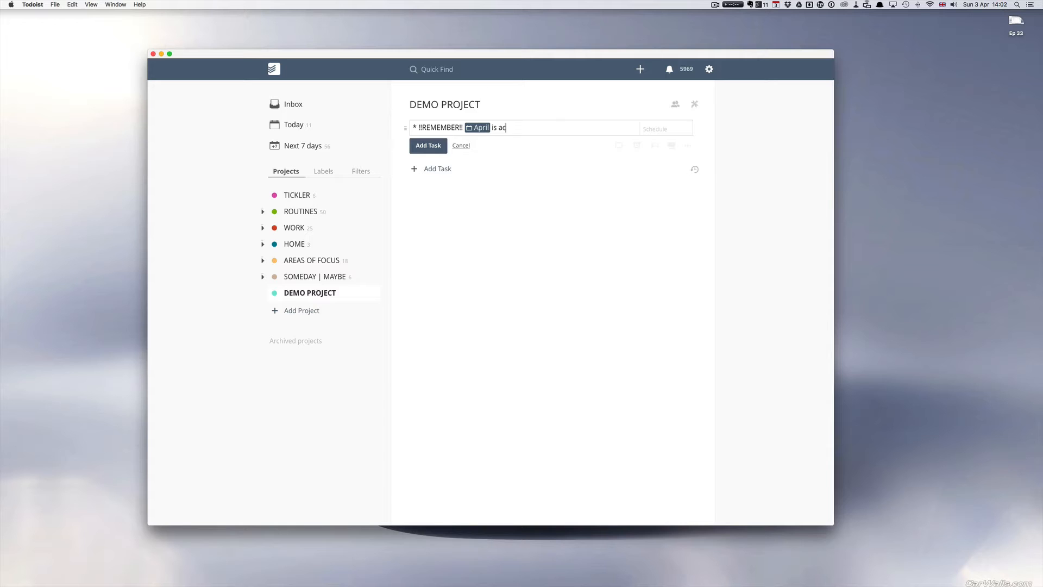
pyautogui.write('tive April')
pyautogui.click(484, 129)
# Step: Schedule the new task for today with the red priority flag and add it to the project
pyautogui.click(650, 130)
pyautogui.write('today')
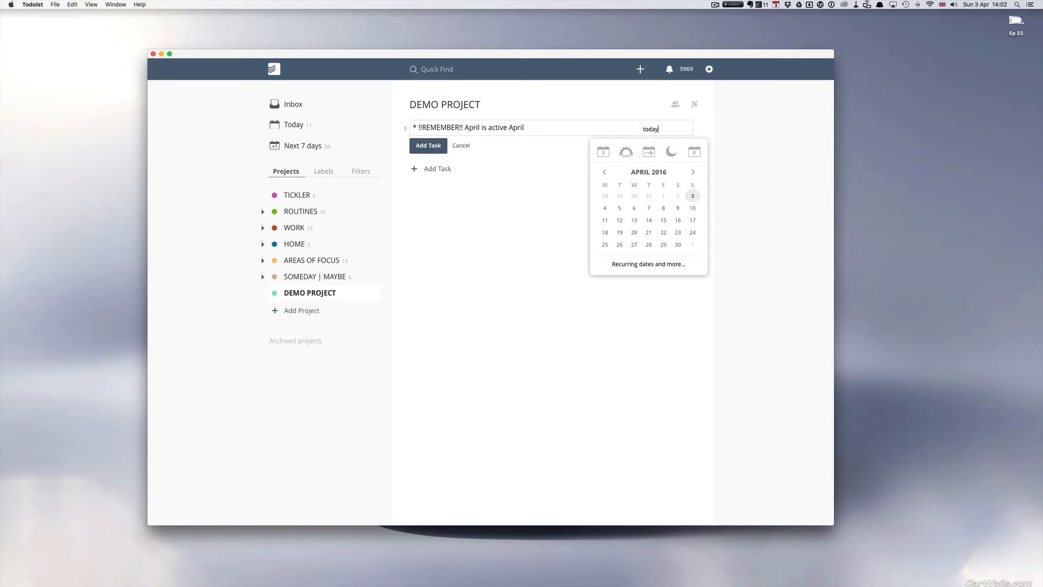
pyautogui.click(699, 133)
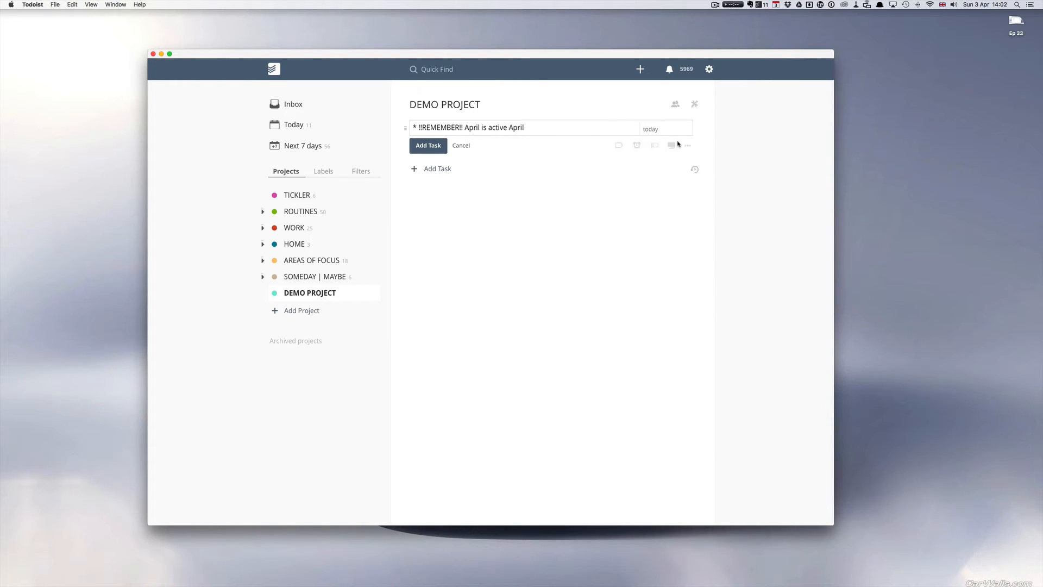
pyautogui.click(657, 146)
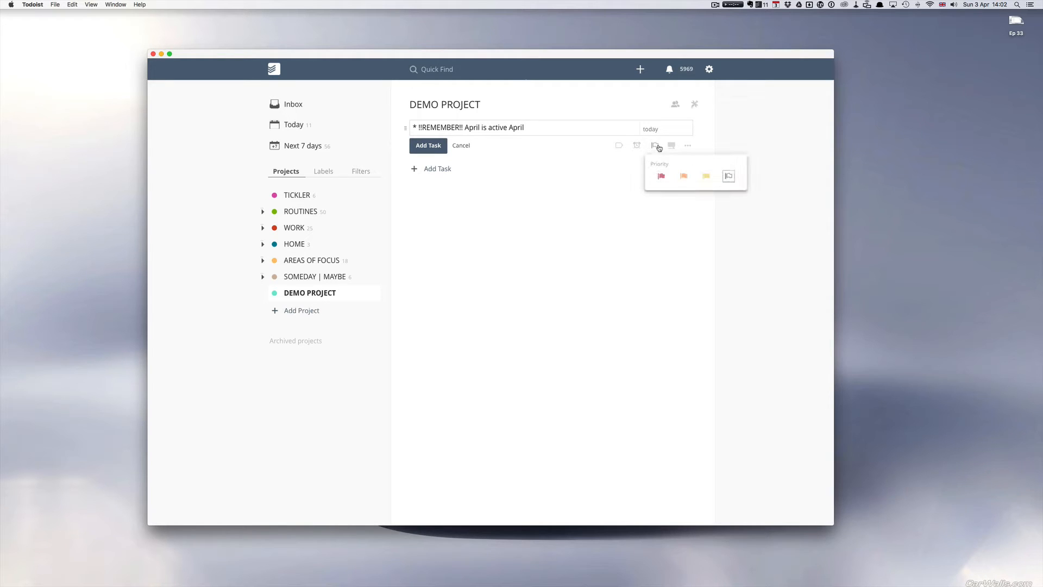
pyautogui.click(662, 177)
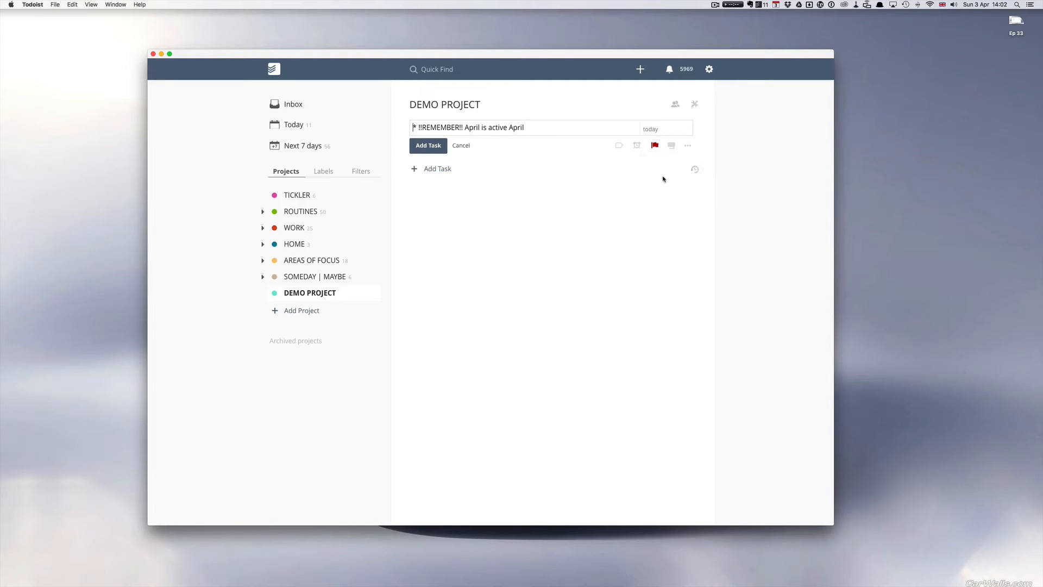
pyautogui.click(419, 147)
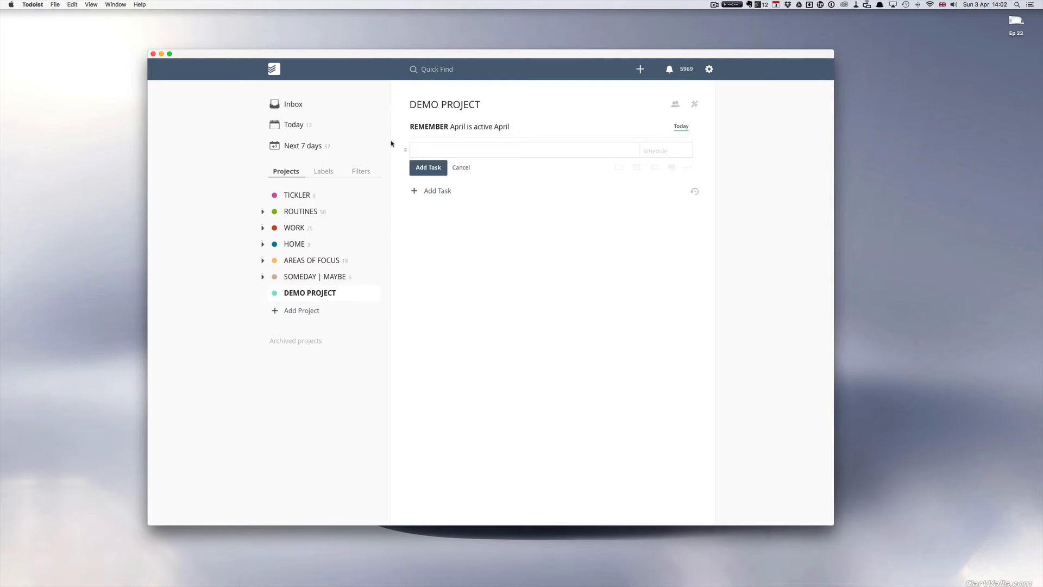
pyautogui.click(462, 167)
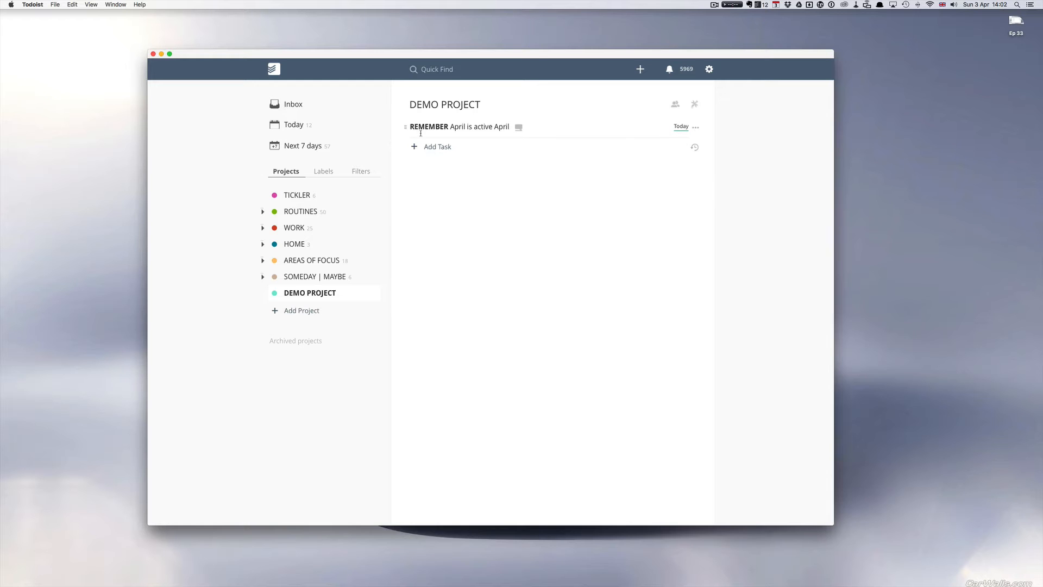
# Step: Change the REMEMBER task's due date in DEMO PROJECT to 2 April 2016
pyautogui.click(308, 126)
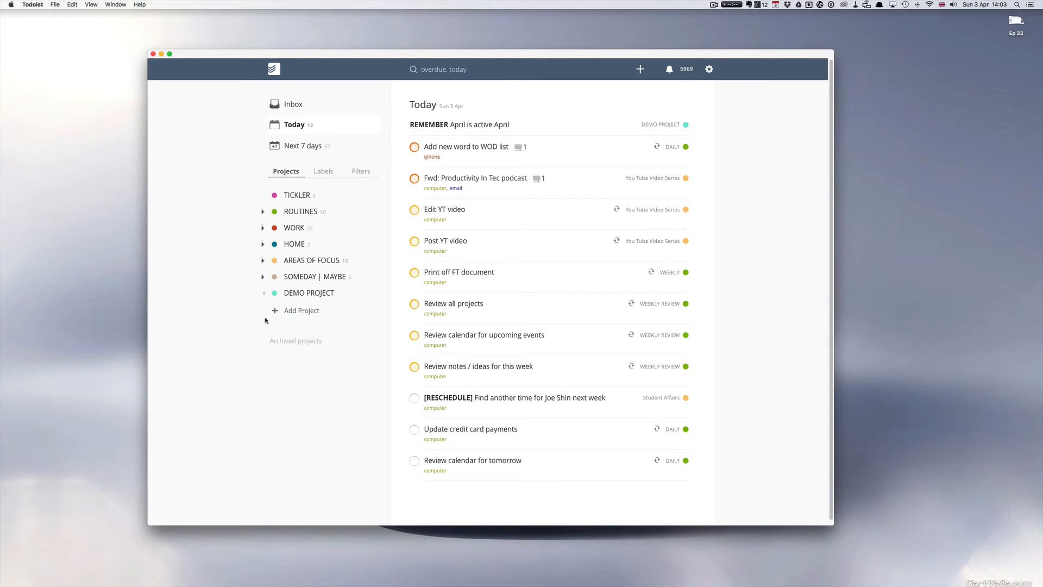
pyautogui.click(298, 292)
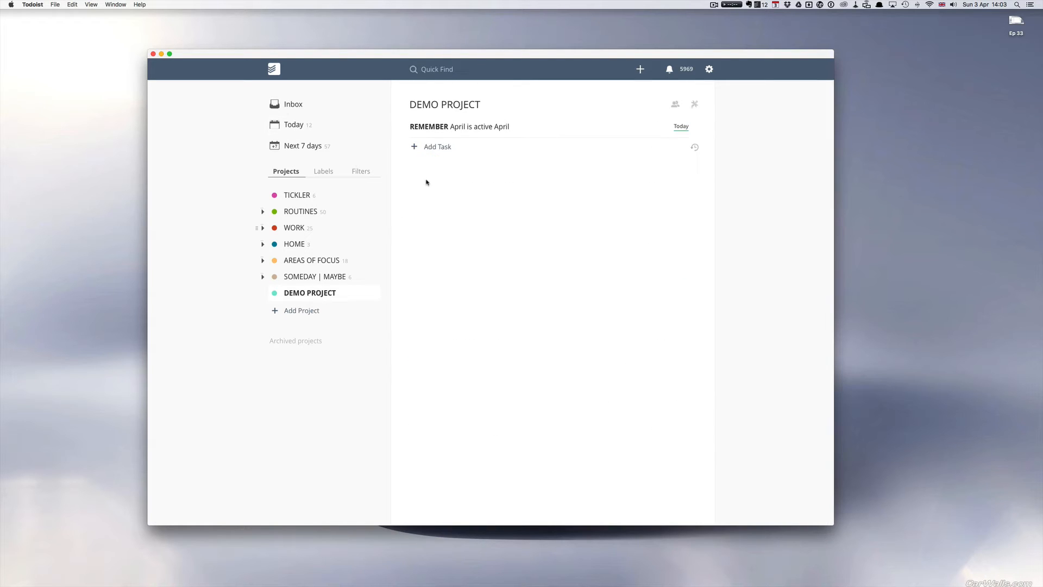
pyautogui.click(433, 126)
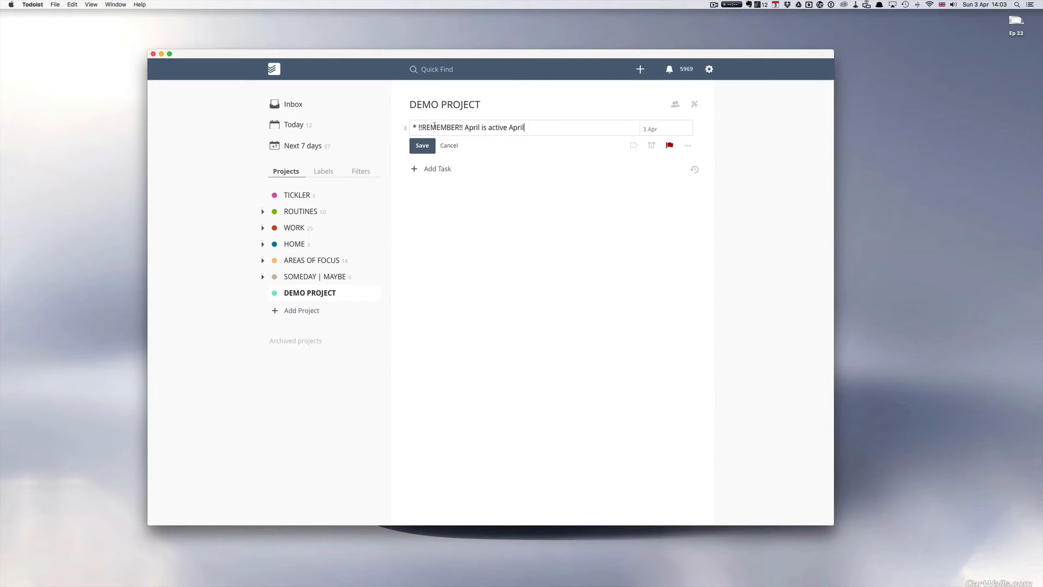
pyautogui.click(650, 129)
pyautogui.click(677, 196)
pyautogui.click(421, 147)
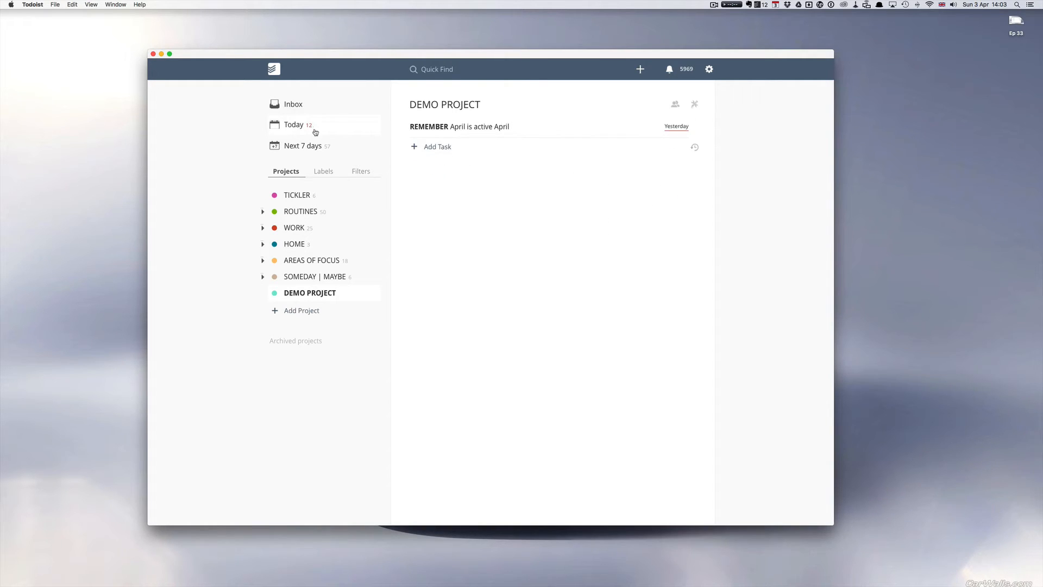
# Step: Move the overdue REMEMBER task from the Yesterday section into Today in the Today view
pyautogui.click(297, 127)
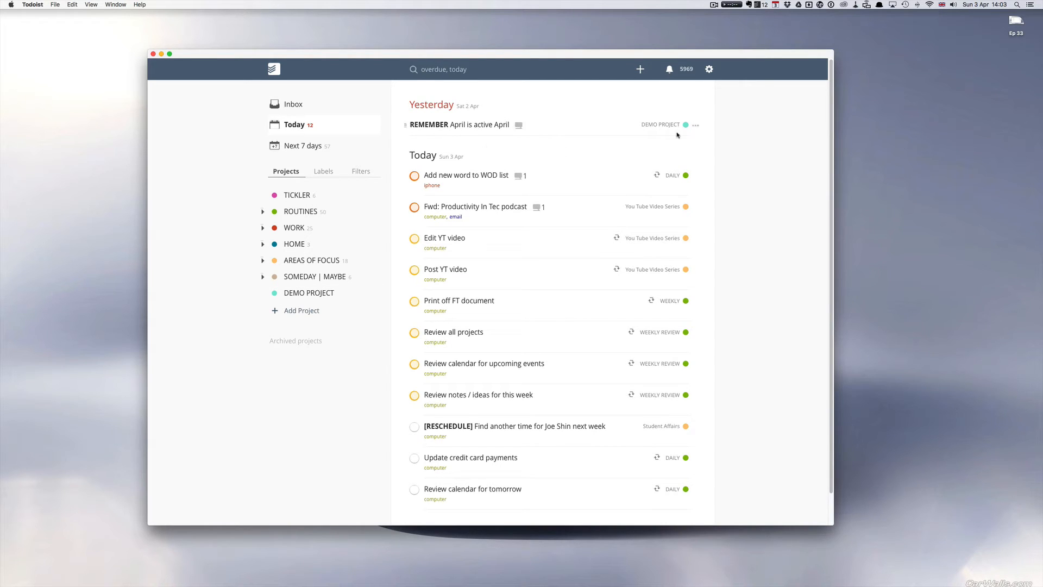
pyautogui.click(695, 125)
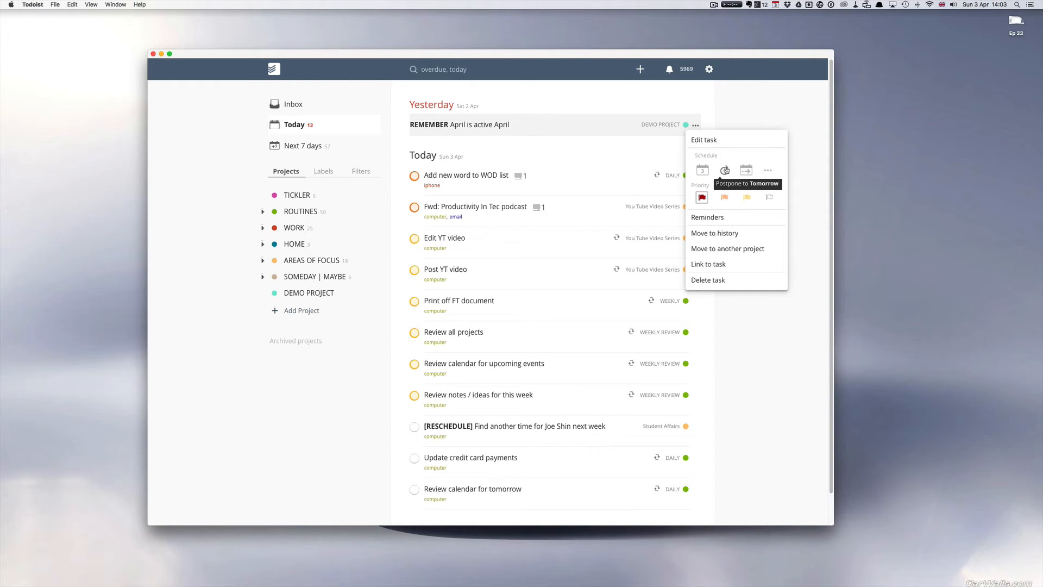
pyautogui.click(754, 91)
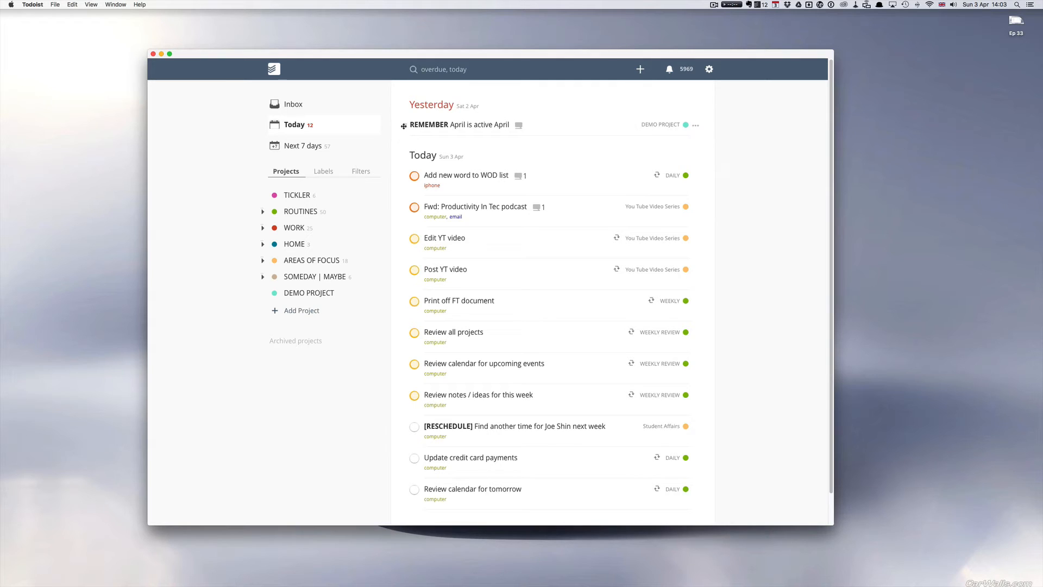
pyautogui.moveTo(404, 126); pyautogui.dragTo(405, 176)
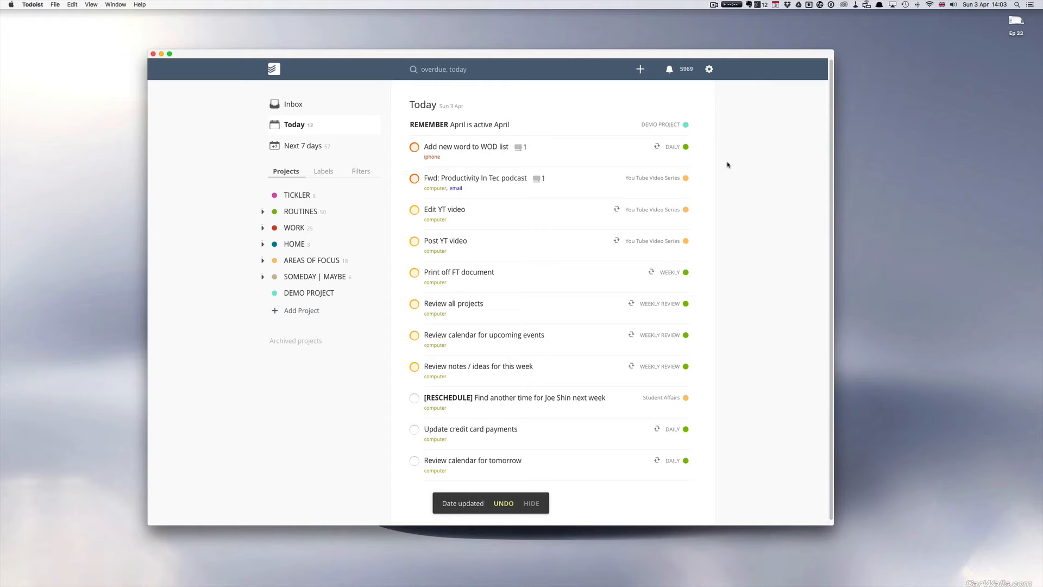
# Step: Move the REMEMBER task to Tomorrow and back to Today in the Next 7 days view
pyautogui.click(302, 148)
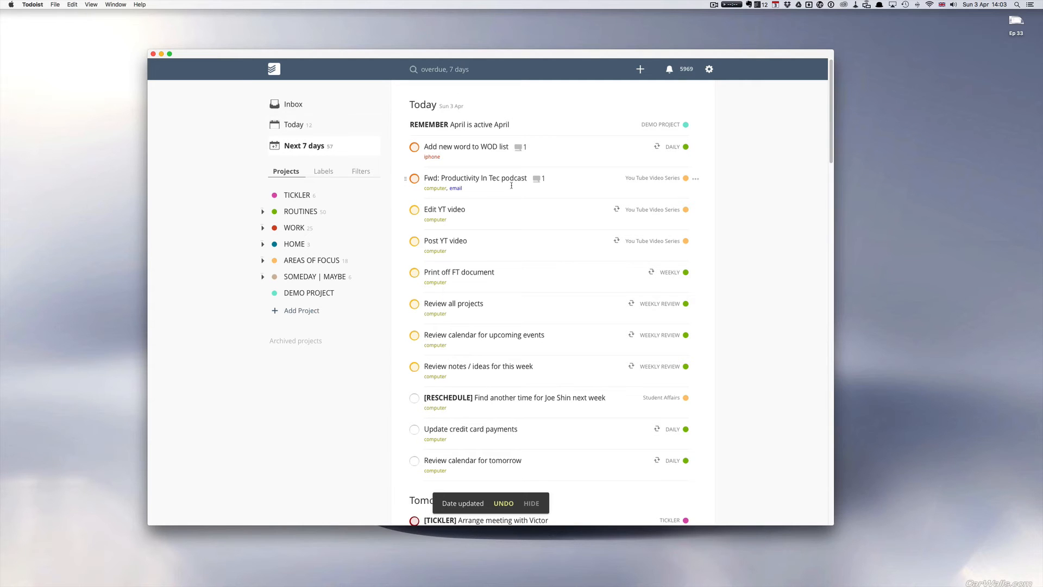
pyautogui.scroll(-5, 508, 179)
pyautogui.scroll(5, 510, 183)
pyautogui.scroll(-4, 511, 185)
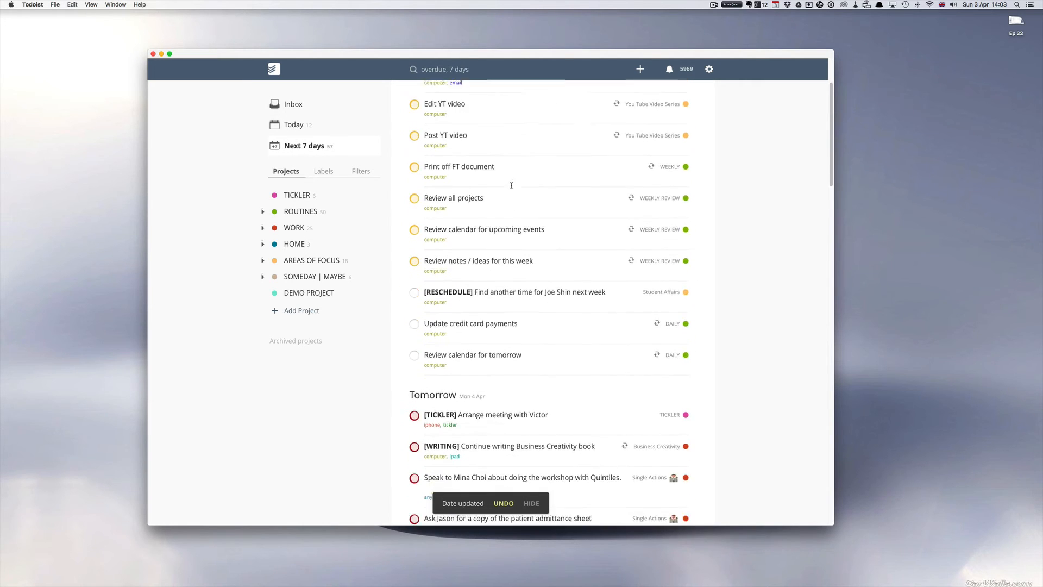
pyautogui.scroll(4, 513, 217)
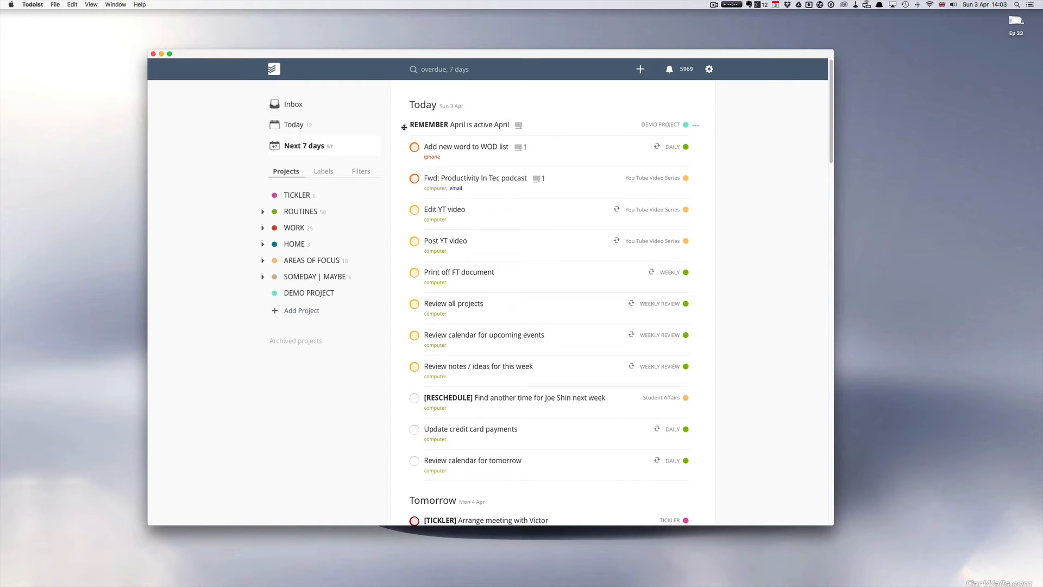
pyautogui.moveTo(403, 126); pyautogui.dragTo(407, 184)
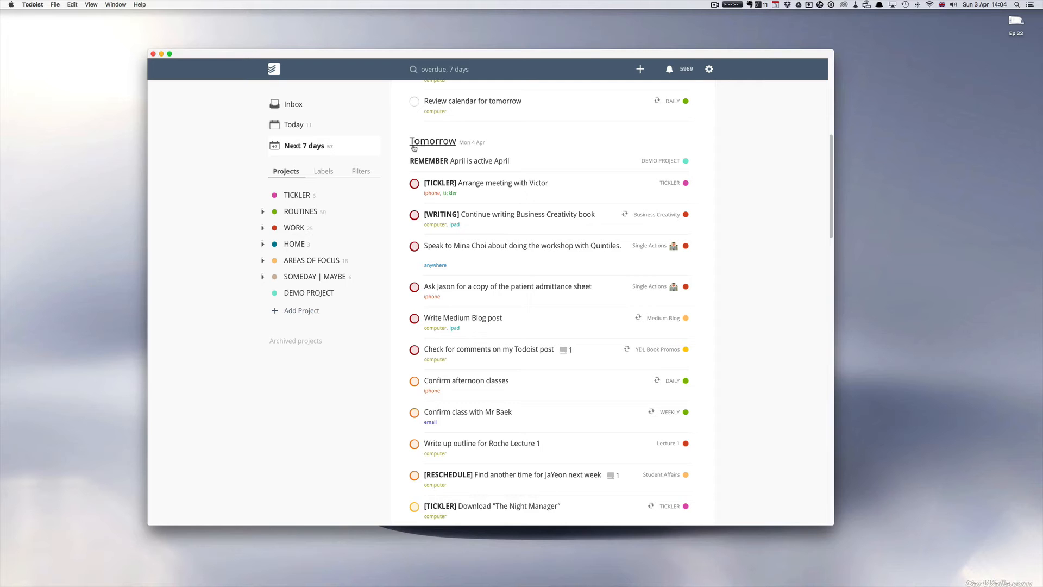
pyautogui.moveTo(405, 163); pyautogui.dragTo(401, 106)
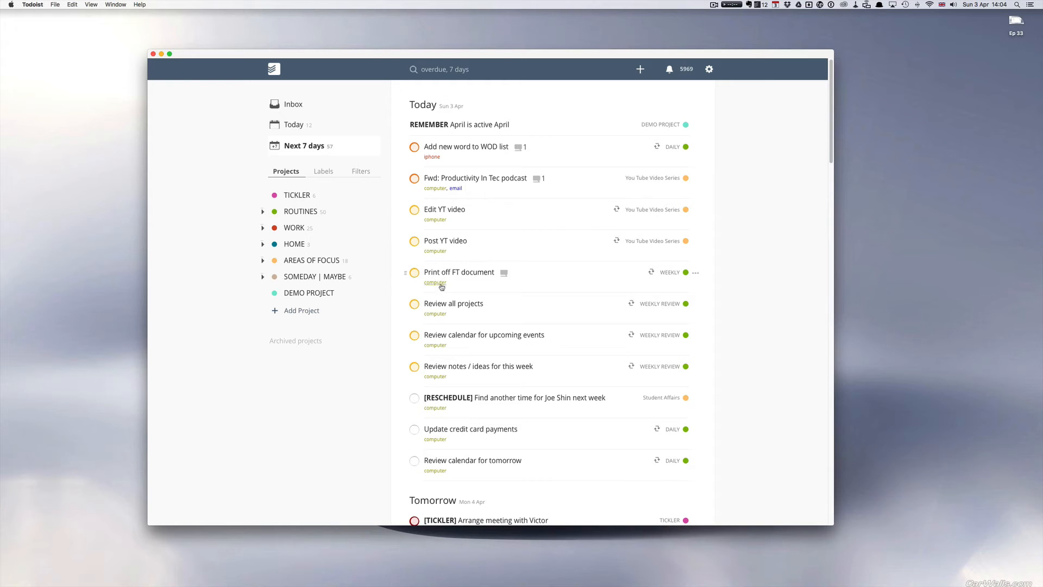
# Step: Remove the leading asterisk from the REMEMBER task in DEMO PROJECT, save it, and complete the task
pyautogui.click(307, 294)
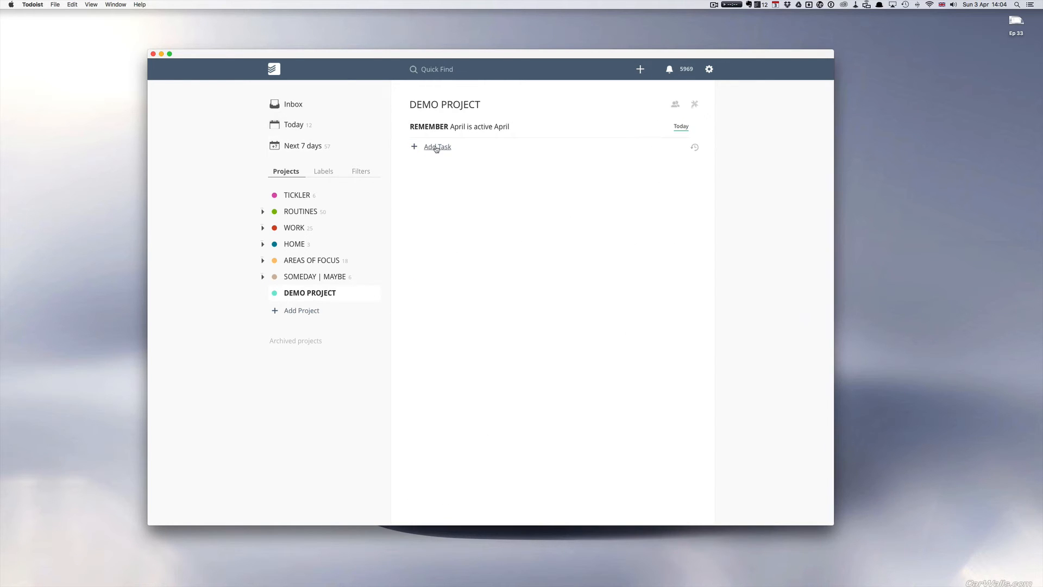
pyautogui.click(412, 127)
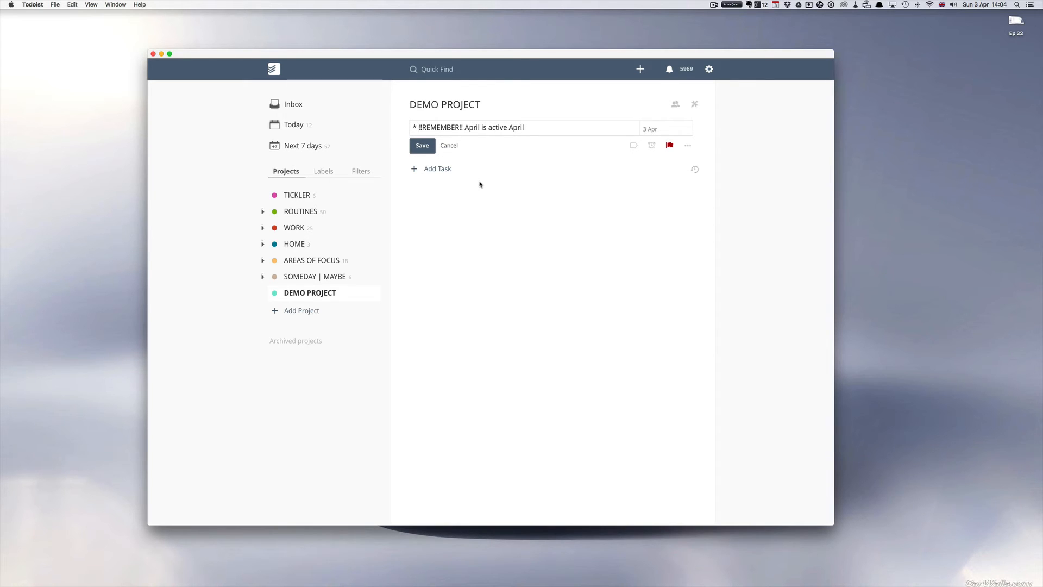
pyautogui.press('Delete')
pyautogui.press('Delete')
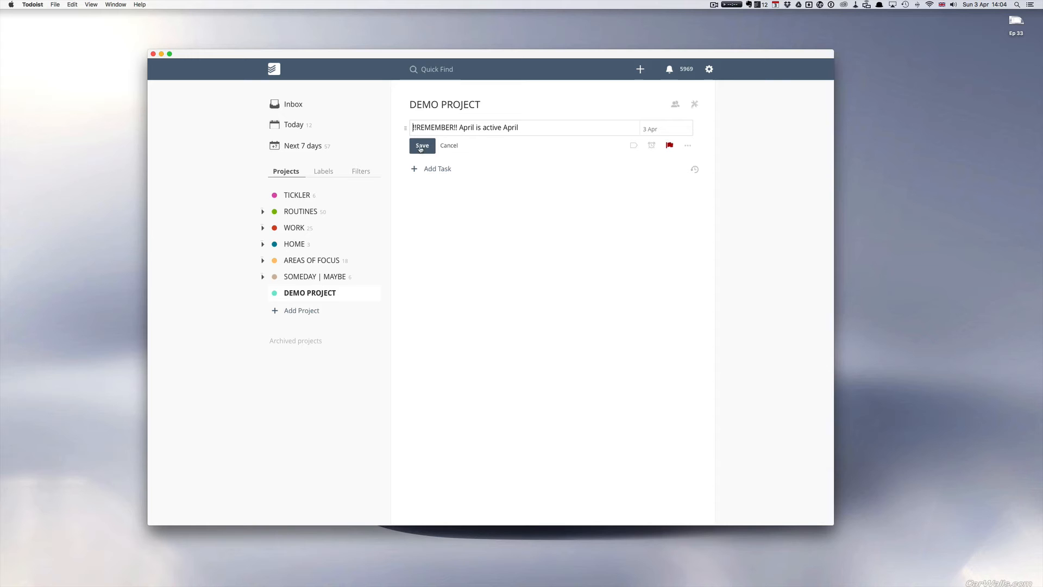
pyautogui.click(421, 147)
pyautogui.click(415, 127)
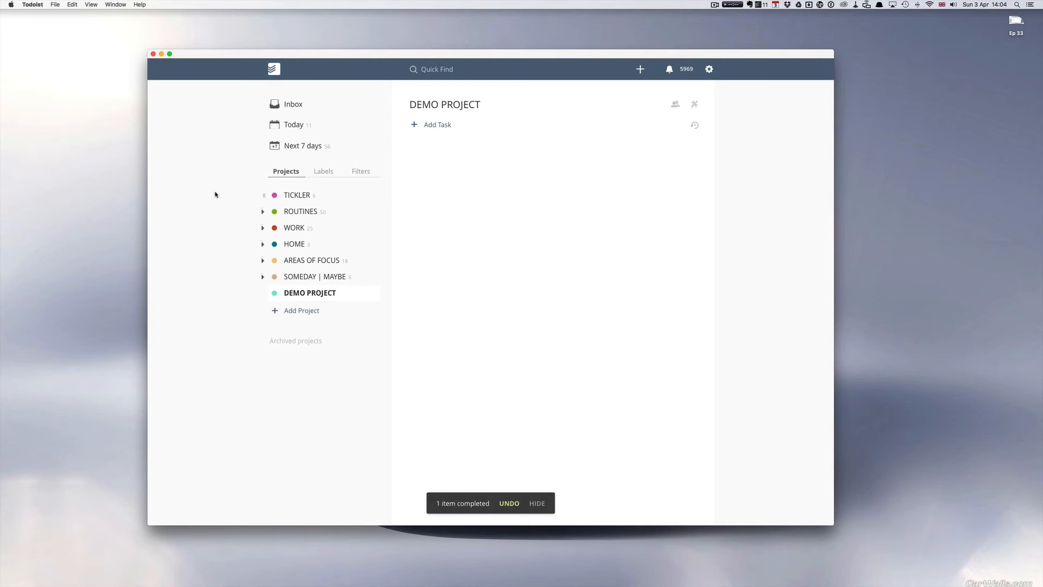
# Step: Review the tasks in the Today view and in the Today and Tomorrow sections of the Next 7 days view
pyautogui.click(293, 124)
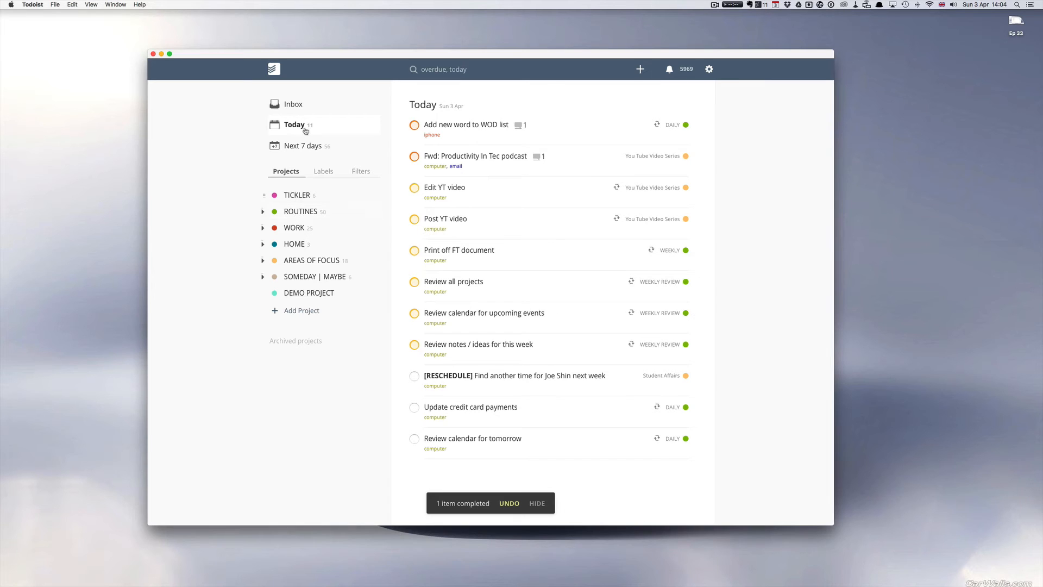
pyautogui.click(313, 147)
pyautogui.scroll(-5, 474, 287)
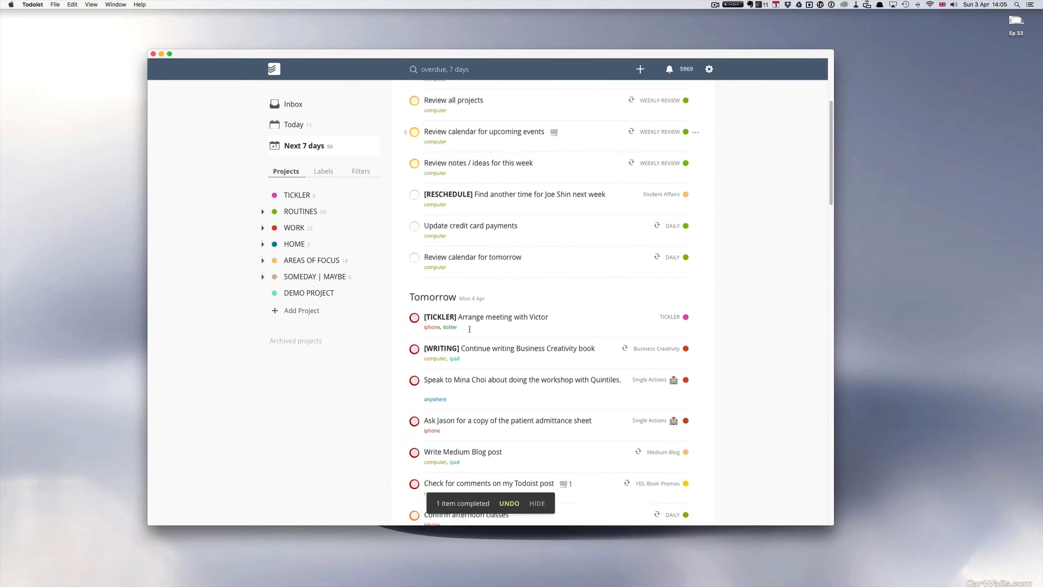
pyautogui.scroll(-5, 473, 287)
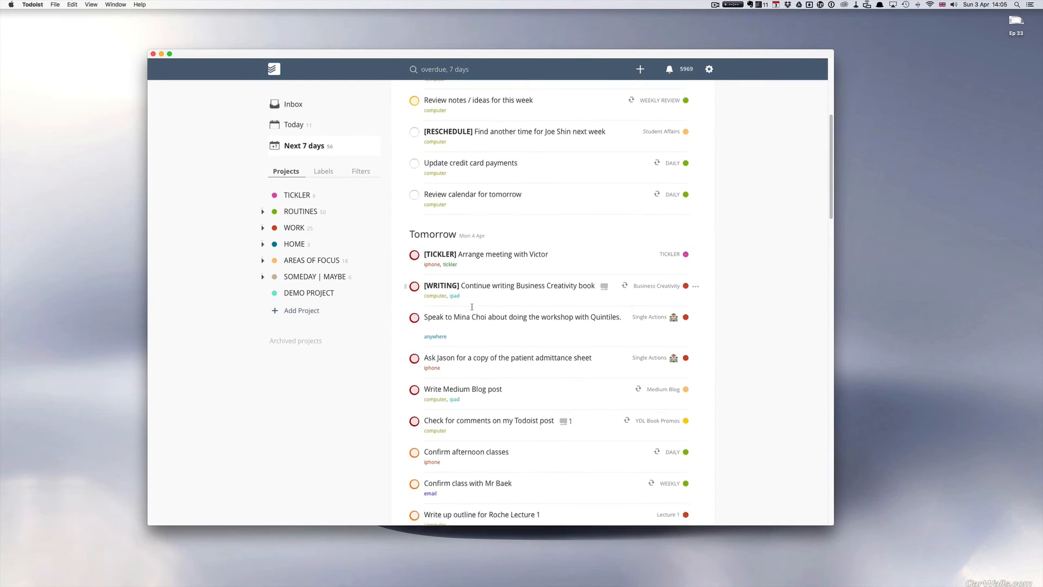
pyautogui.scroll(-9, 471, 307)
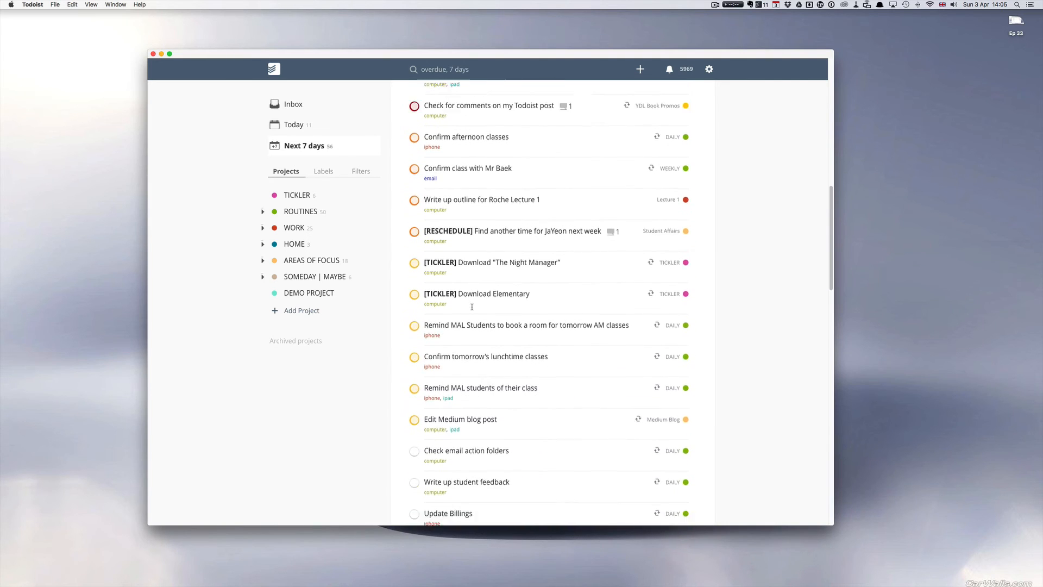
pyautogui.scroll(13, 472, 307)
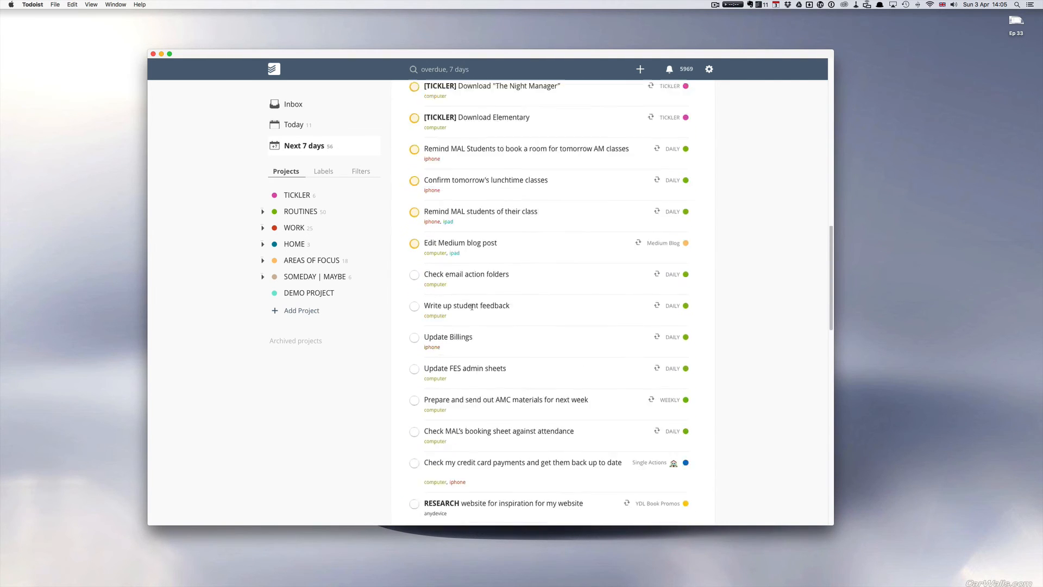
pyautogui.scroll(1, 471, 307)
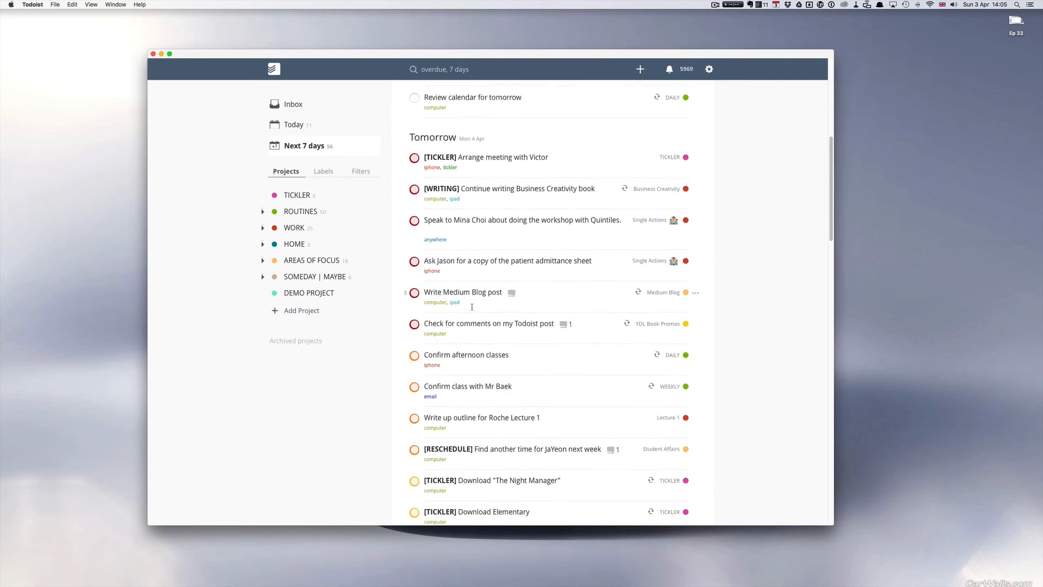
pyautogui.scroll(-2, 471, 307)
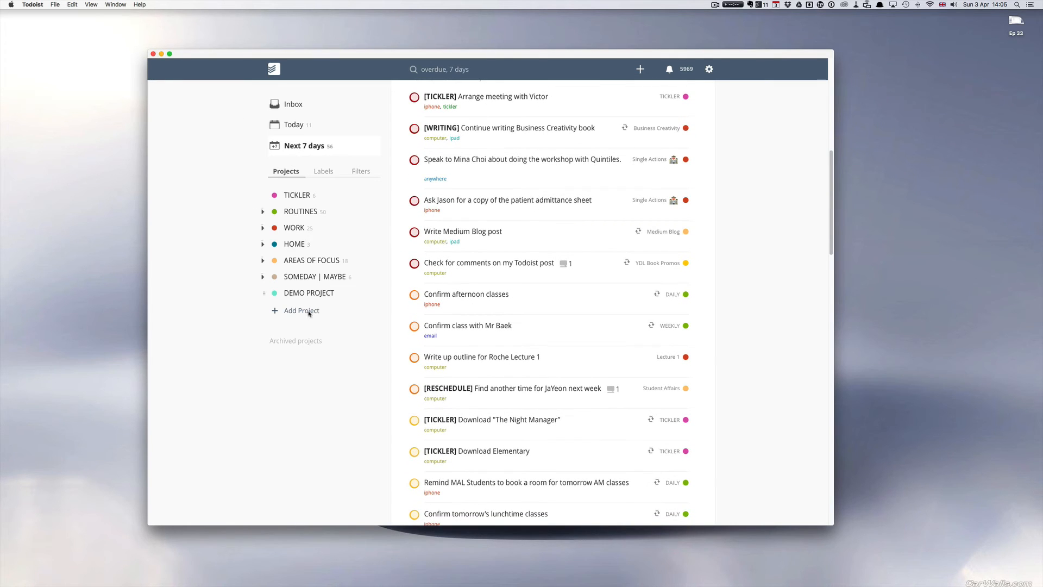
# Step: Add a task without a checkbox to DEMO PROJECT, titled "Create Fantastic Presentation" with a leading asterisk
pyautogui.click(301, 292)
pyautogui.click(434, 131)
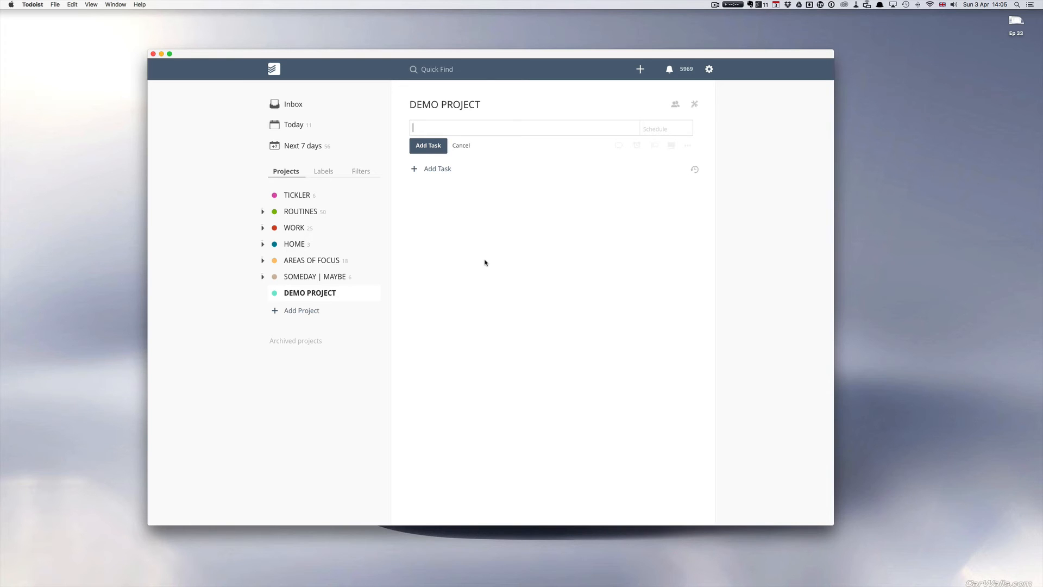
pyautogui.write('Create Fantastic Presentation')
pyautogui.click(413, 129)
pyautogui.write('*')
pyautogui.click(432, 145)
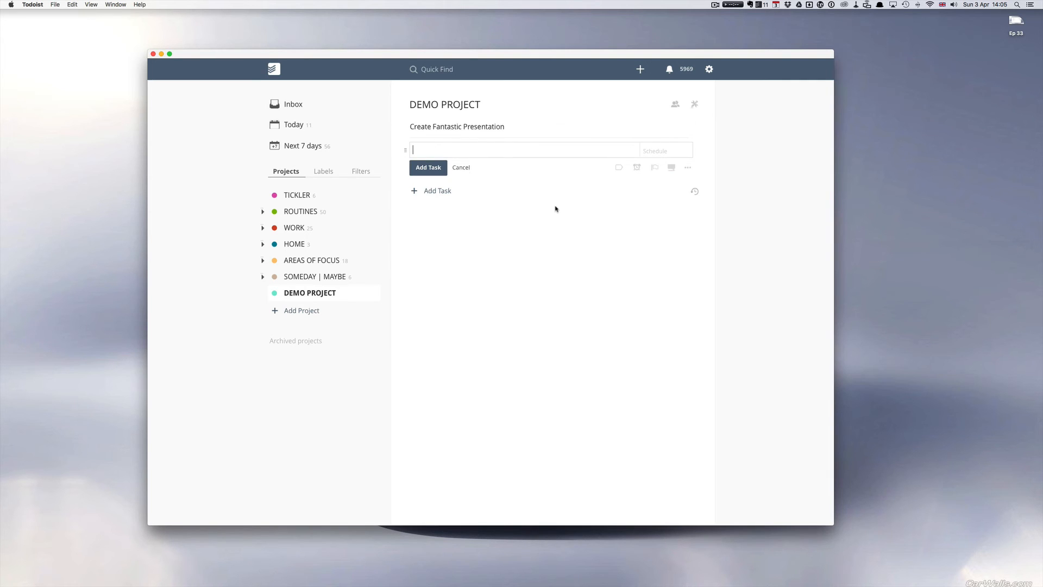
# Step: Title the new task "Prepare 4 slides for fantastic presentation"
pyautogui.write('Prepare 4 lides for')
pyautogui.press('BackSpace')
pyautogui.press('BackSpace')
pyautogui.press('BackSpace')
pyautogui.press('BackSpace')
pyautogui.press('BackSpace')
pyautogui.press('BackSpace')
pyautogui.press('BackSpace')
pyautogui.press('BackSpace')
pyautogui.press('BackSpace')
pyautogui.write('slides for fantastic presentation')
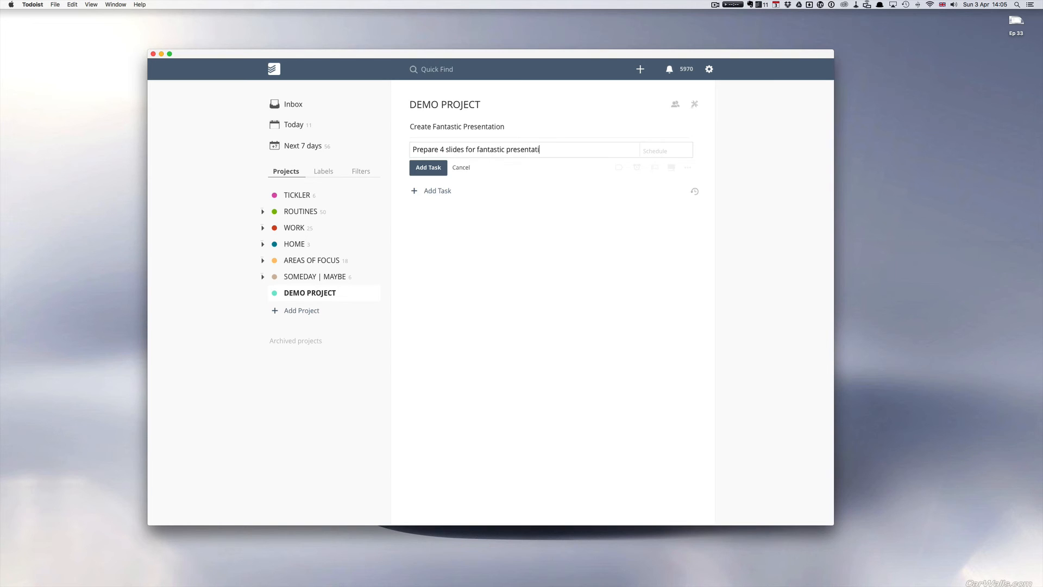
# Step: Indent the new slides task one level beneath Create Fantastic Presentation, add it to the project, and finish adding tasks
pyautogui.click(688, 170)
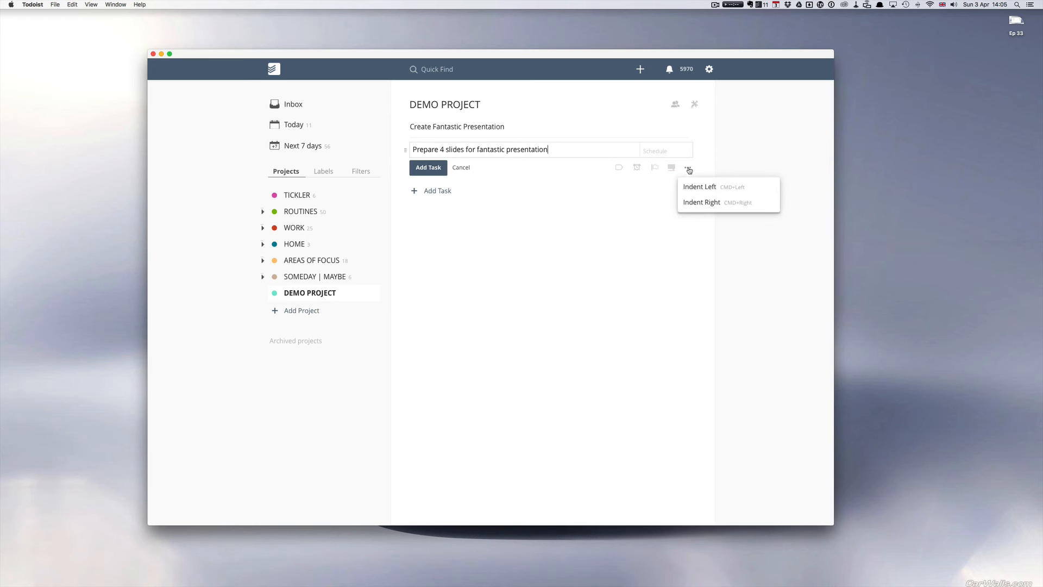
pyautogui.click(699, 202)
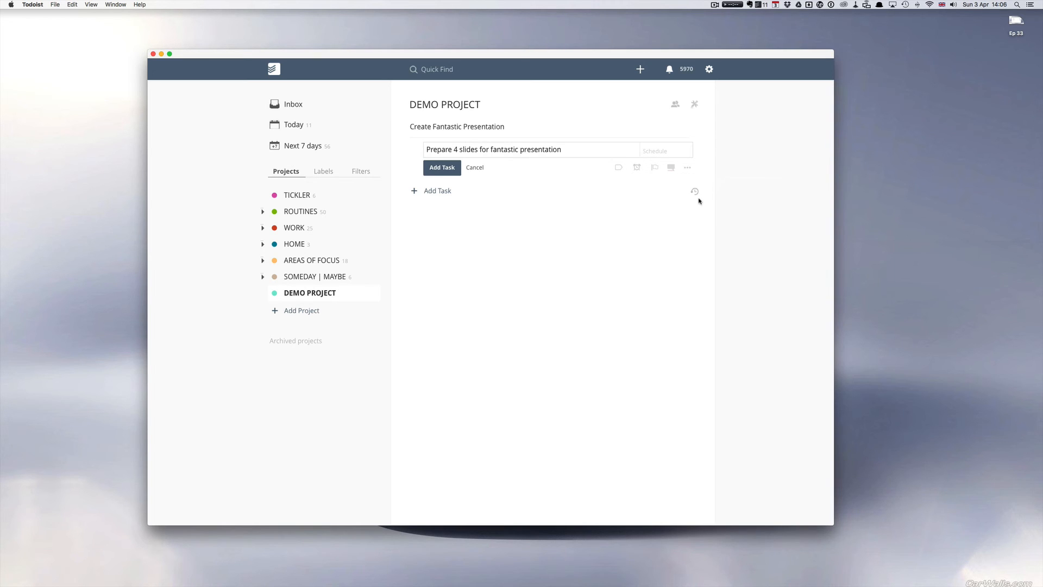
pyautogui.click(439, 169)
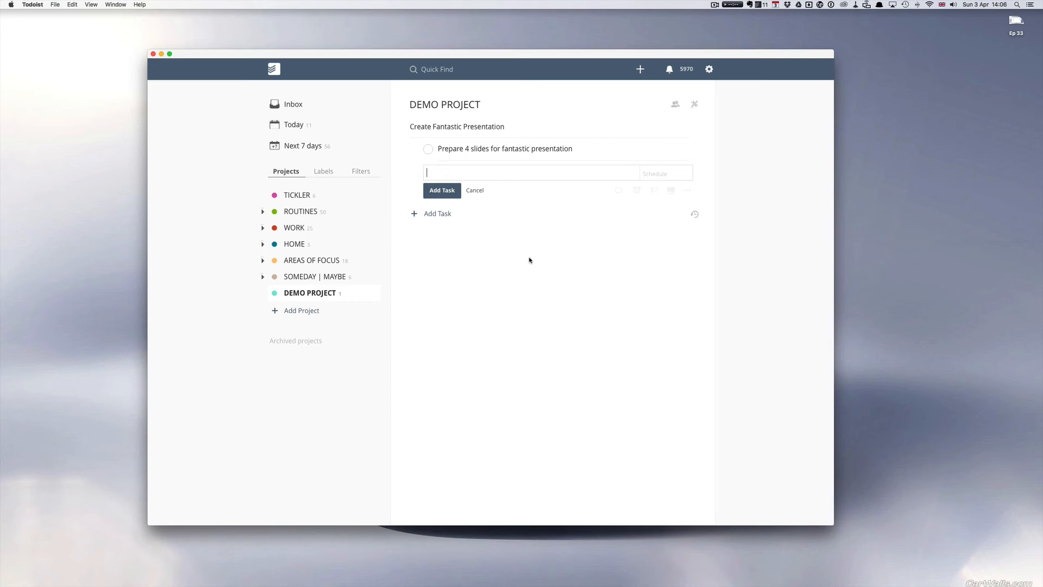
pyautogui.click(475, 190)
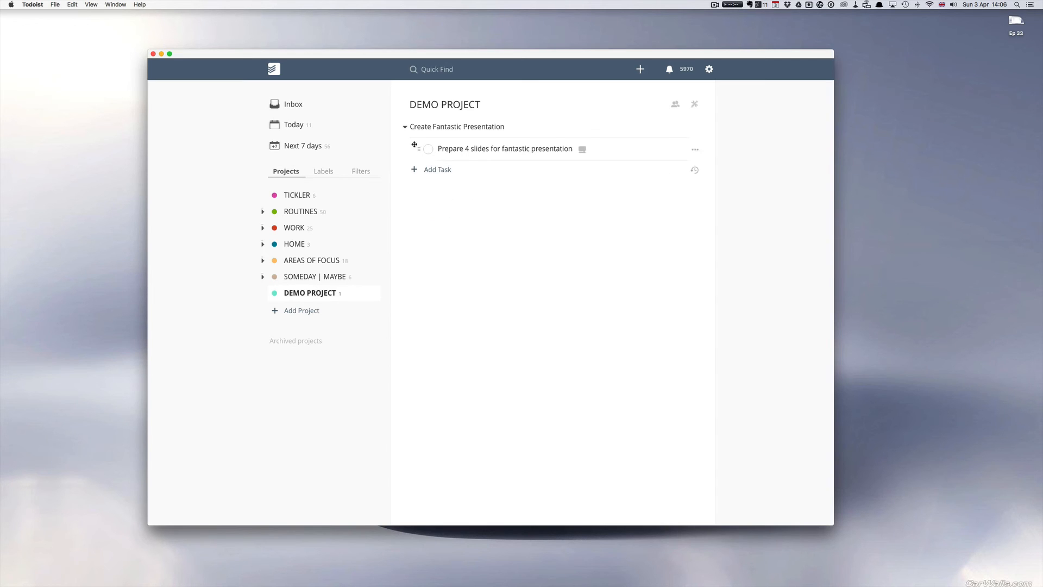
# Step: Collapse and re-expand the Create Fantastic Presentation heading, then make its title bold by enclosing it in double exclamation marks
pyautogui.click(405, 130)
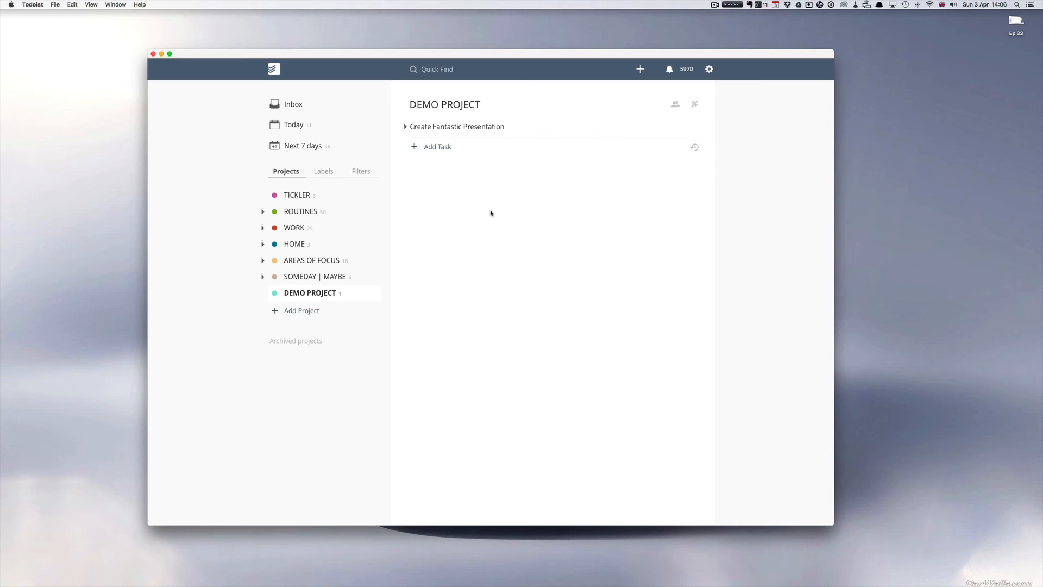
pyautogui.click(405, 128)
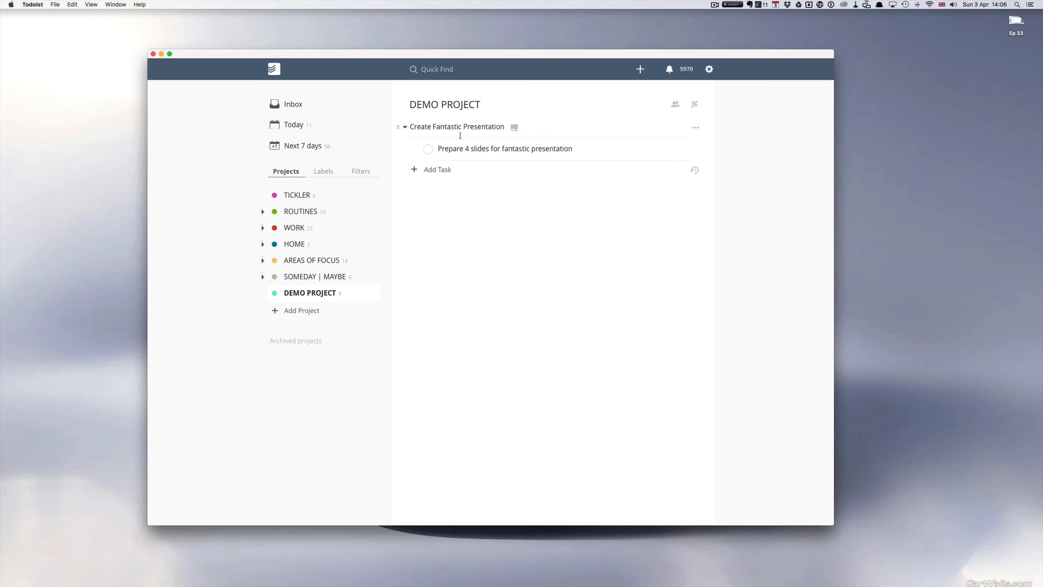
pyautogui.click(412, 126)
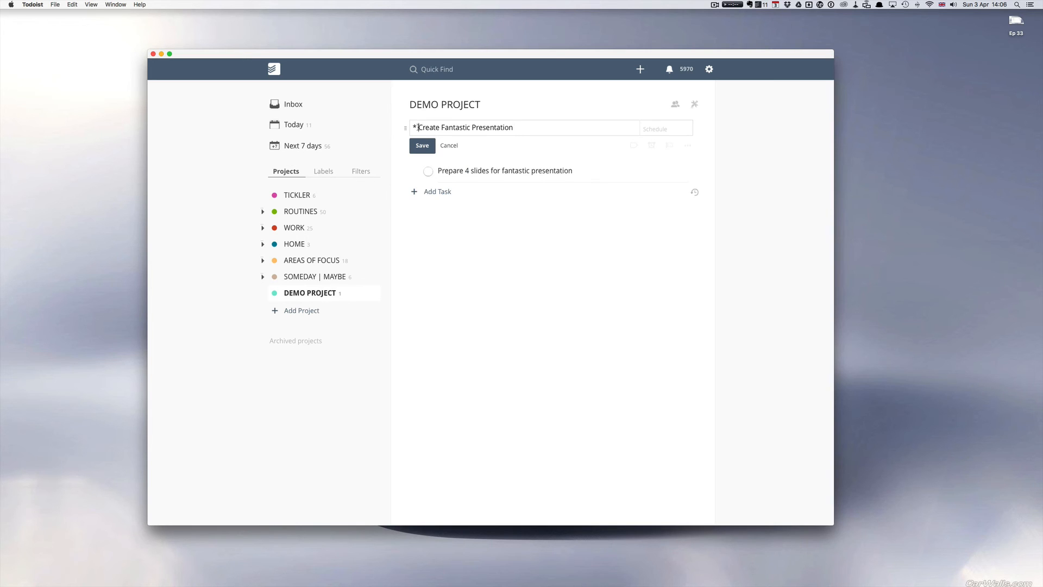
pyautogui.write('!!')
pyautogui.click(427, 146)
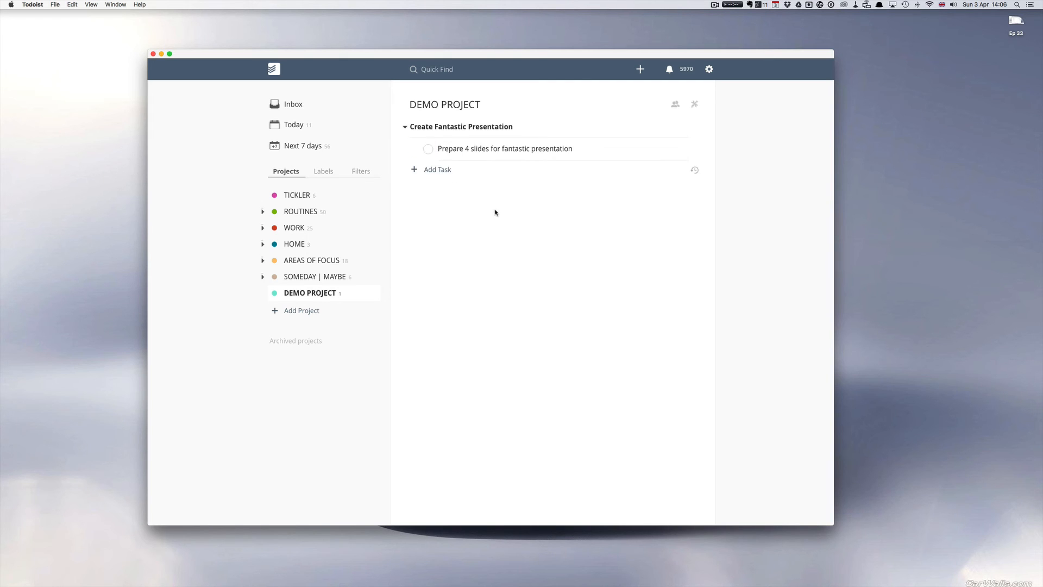
# Step: Collapse and re-expand the bold Create Fantastic Presentation heading twice to check how its subtask hides and shows
pyautogui.click(405, 126)
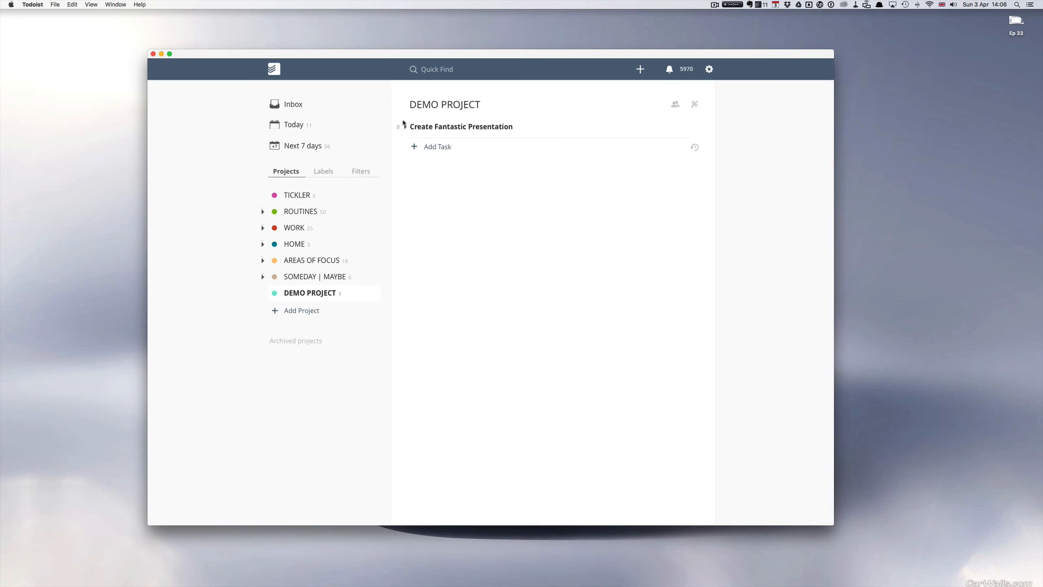
pyautogui.click(405, 126)
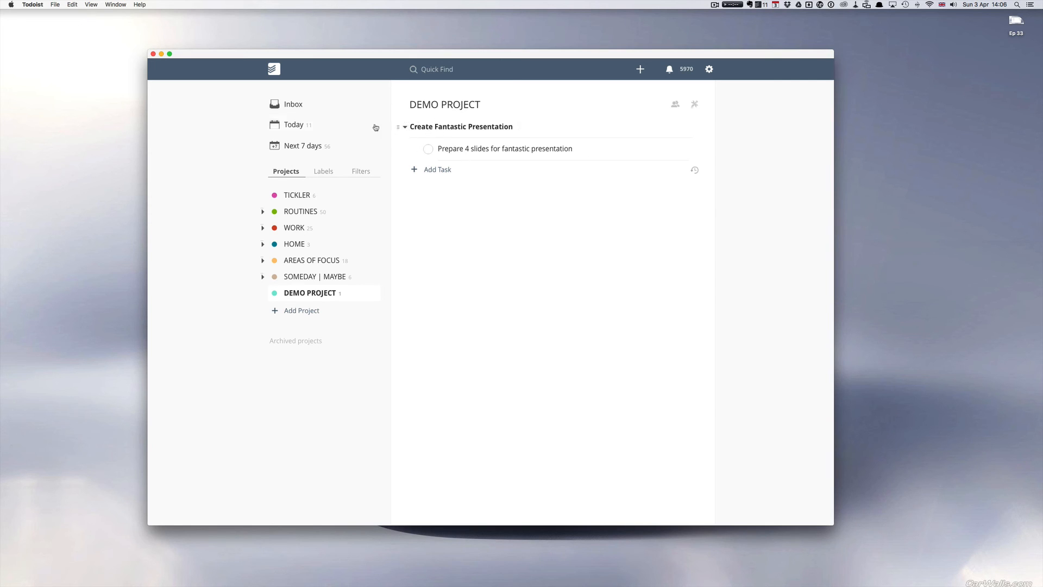
pyautogui.click(405, 127)
pyautogui.click(405, 127)
# Step: Remove the leading asterisk and space from the bold Create Fantastic Presentation task and save it as a checkable task
pyautogui.click(427, 128)
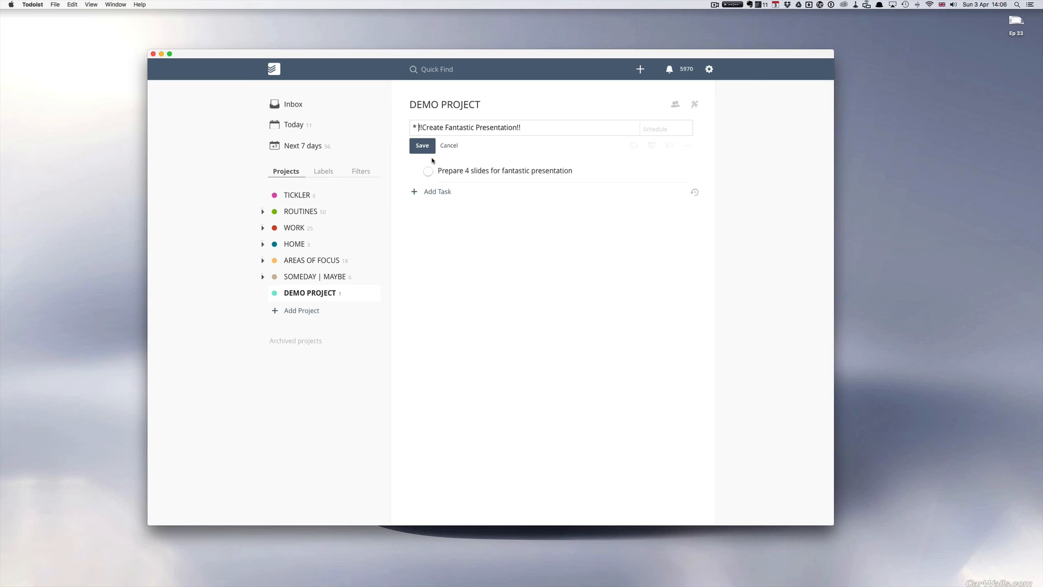
pyautogui.press('Left')
pyautogui.press('BackSpace')
pyautogui.press('BackSpace')
pyautogui.click(421, 145)
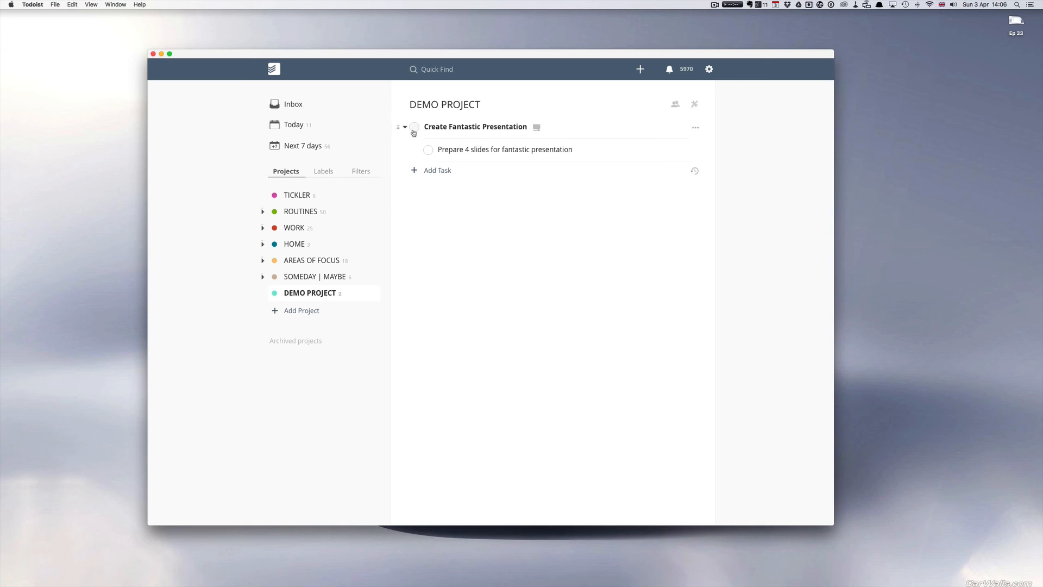
# Step: Try the checkbox of Create Fantastic Presentation, then restore the leading asterisk in its title and save it
pyautogui.click(413, 130)
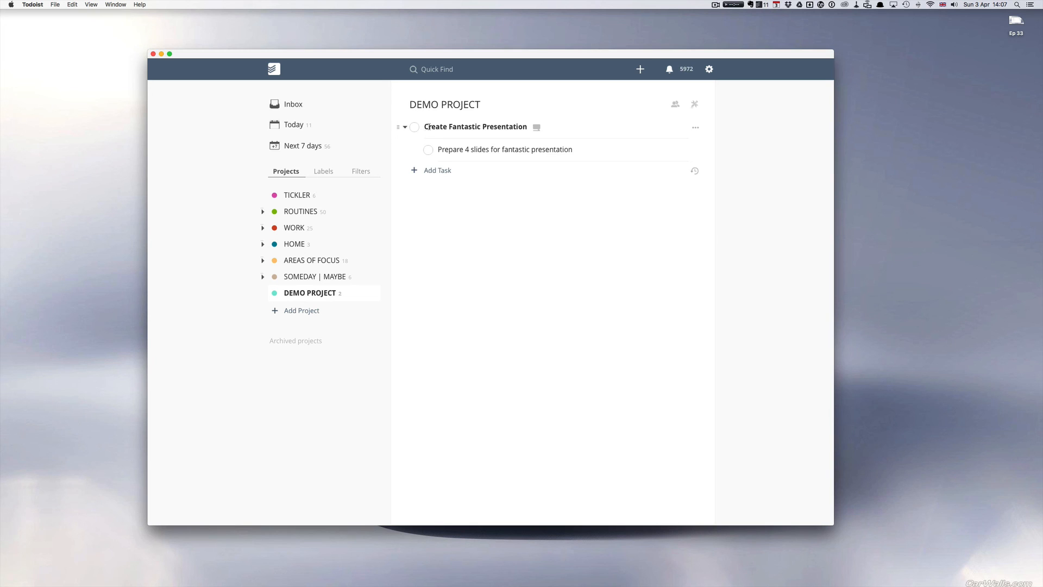
pyautogui.click(425, 129)
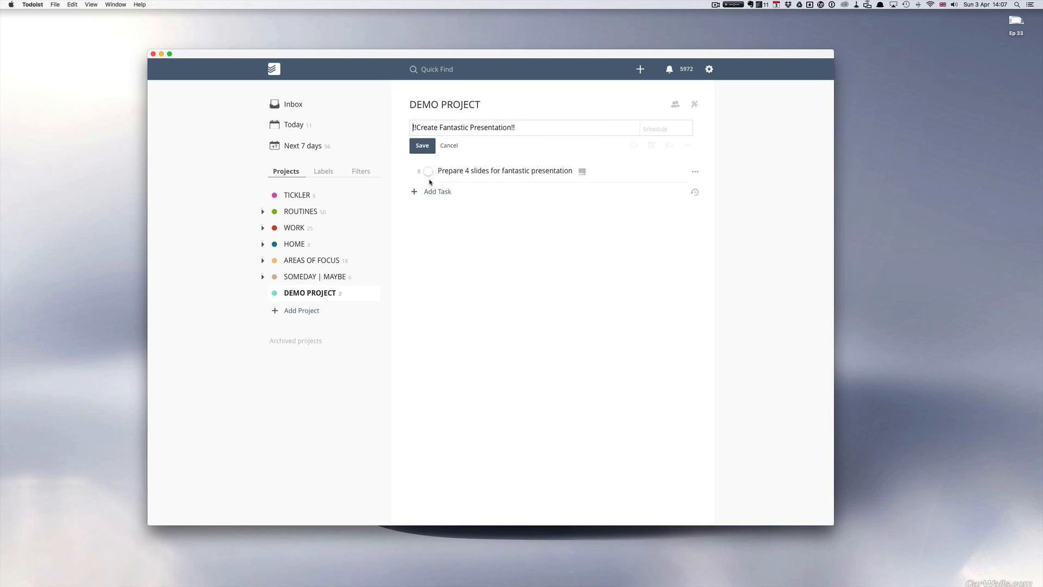
pyautogui.write('*')
pyautogui.press('Return')
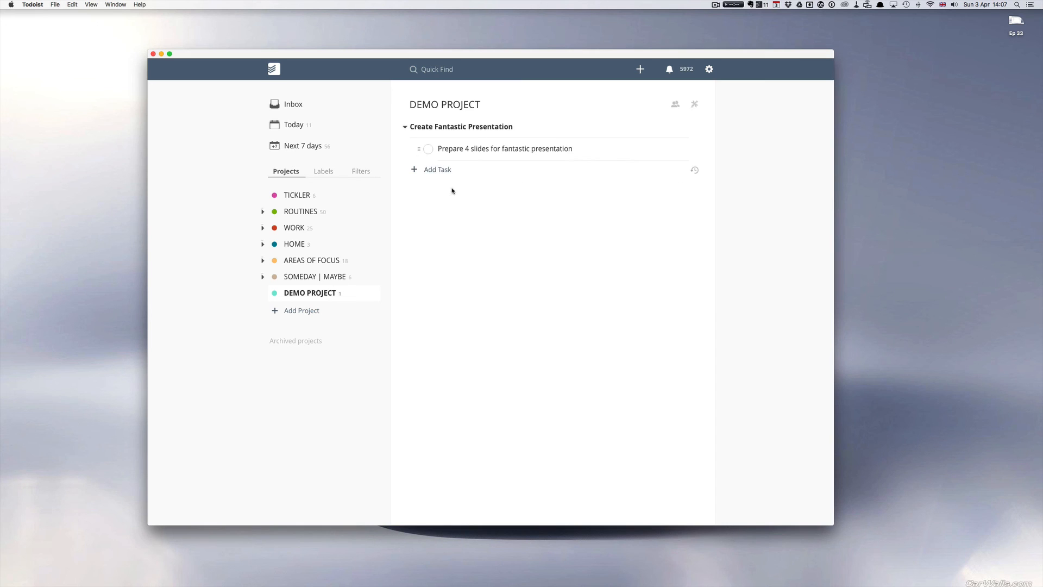